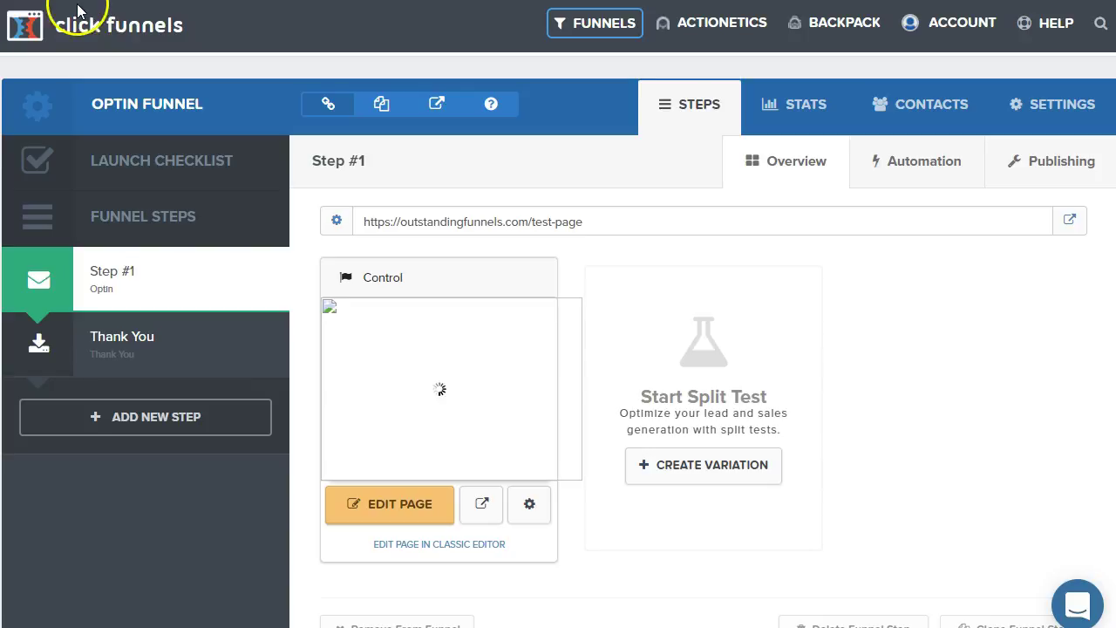
- Open the Step #1 optin page in the page editor and show its Settings menu
{"action": "left_click", "coordinate": [376, 511]}
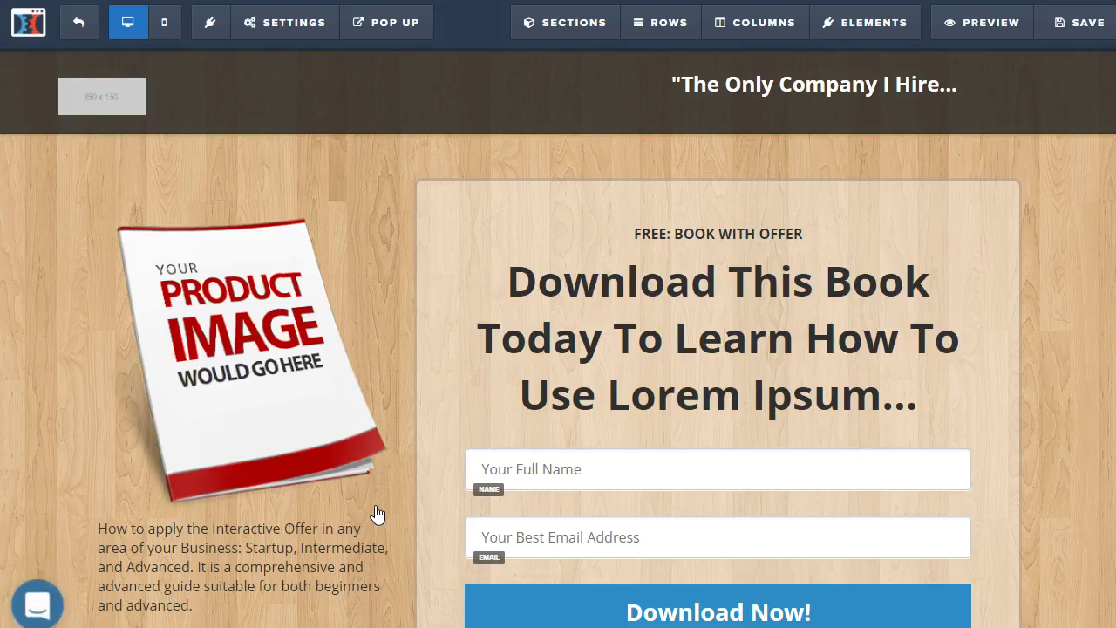
{"action": "left_click", "coordinate": [300, 35]}
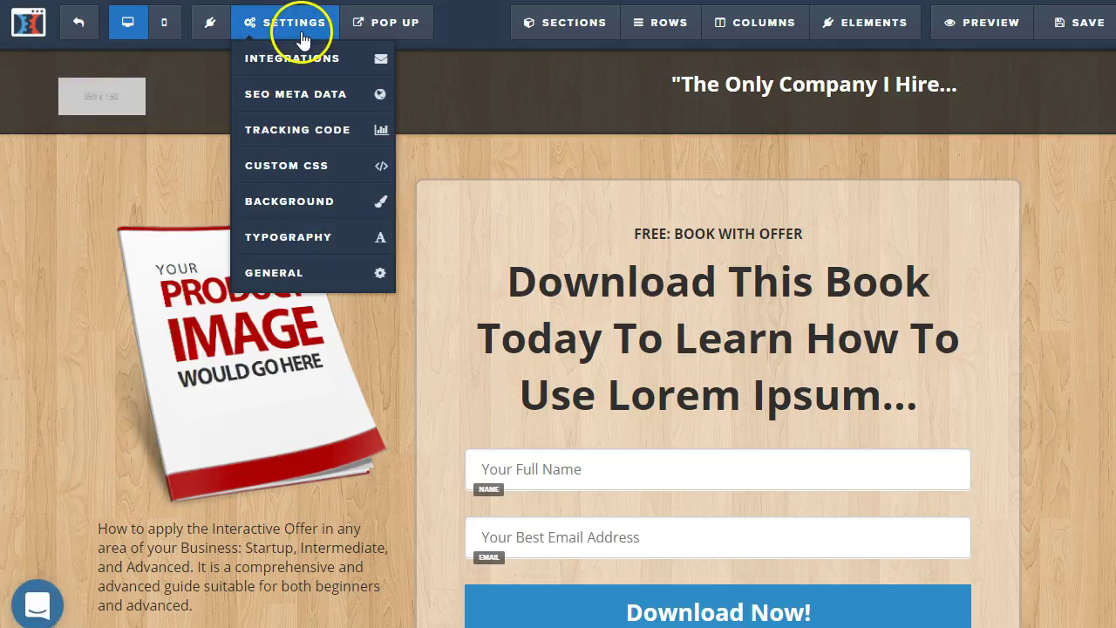
- Open the SEO Meta Data panel showing the default title 'FREE Tutorial PDF'
{"action": "left_click", "coordinate": [300, 98]}
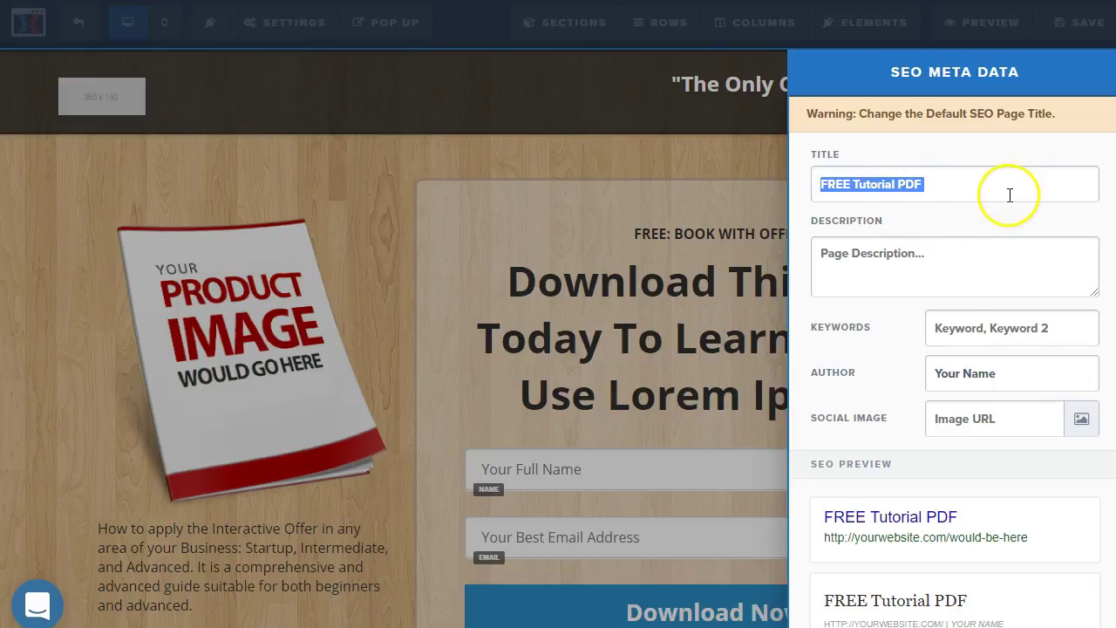
{"action": "scroll", "coordinate": [971, 269], "scroll_direction": "down", "scroll_amount": 1}
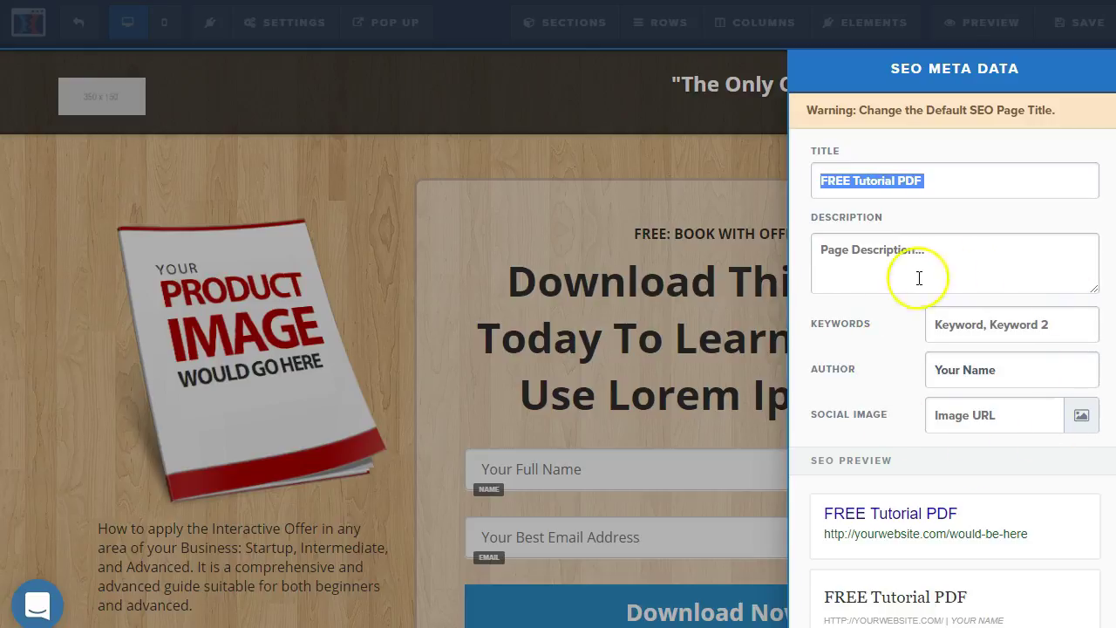
{"action": "left_click", "coordinate": [970, 325]}
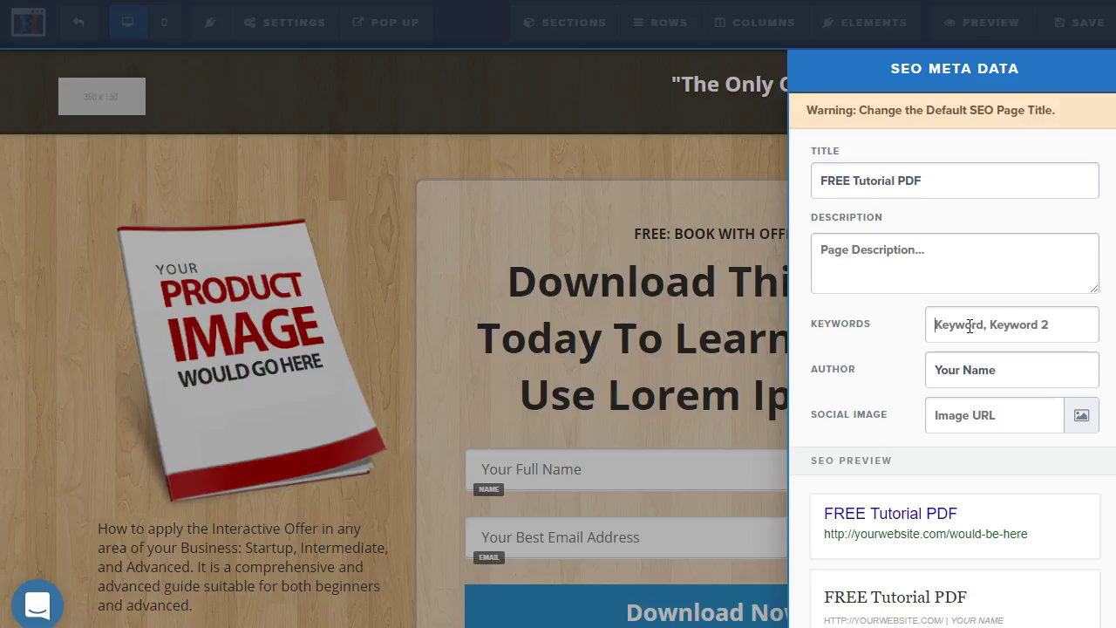
- Enter SEO title 'ClickFunnels Training Series', description, keywords, author 'Outstanding Funnels' and social image URL
{"action": "left_click", "coordinate": [960, 185]}
{"action": "left_click", "coordinate": [954, 252]}
{"action": "left_click", "coordinate": [916, 520]}
{"action": "left_click", "coordinate": [896, 586]}
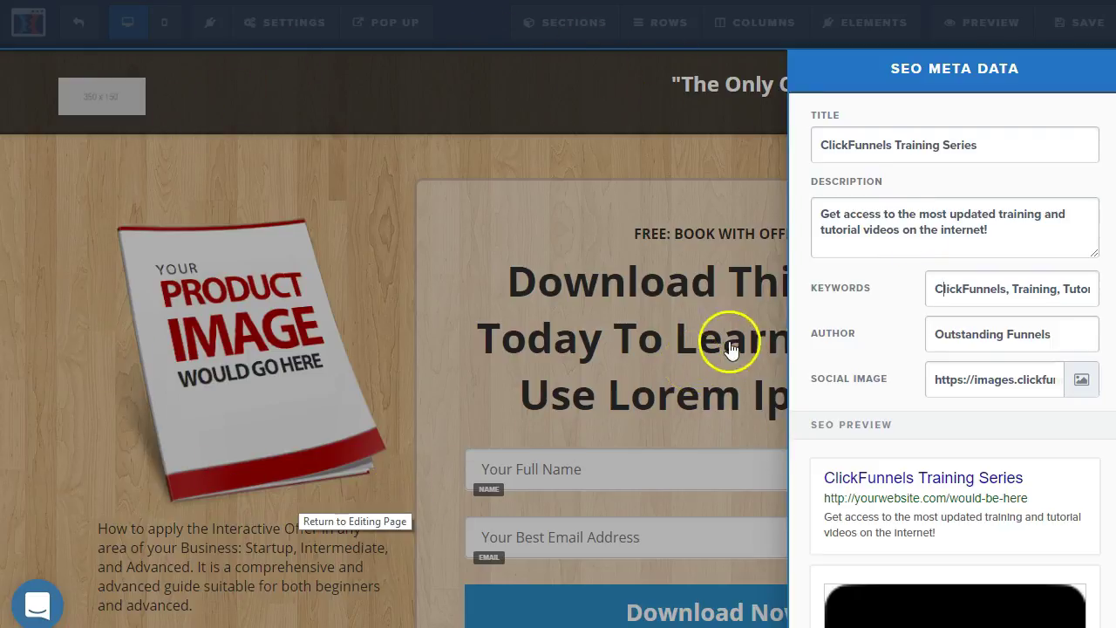
{"action": "scroll", "coordinate": [946, 357], "scroll_direction": "down", "scroll_amount": 3}
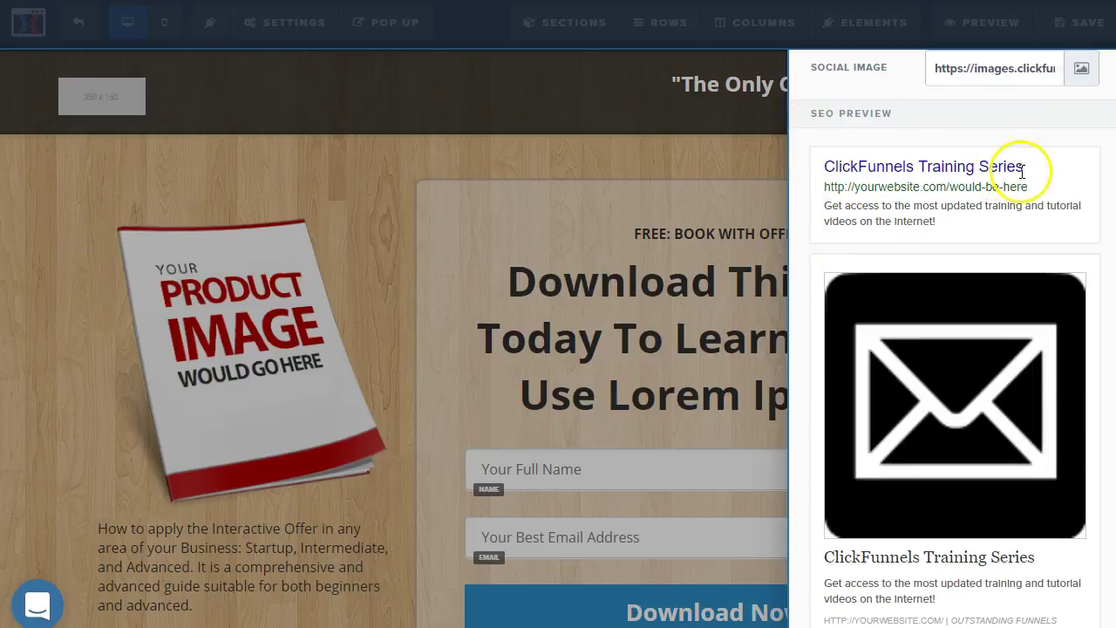
{"action": "scroll", "coordinate": [1017, 179], "scroll_direction": "up", "scroll_amount": 4}
{"action": "left_click_drag", "start_coordinate": [813, 149], "coordinate": [1003, 155]}
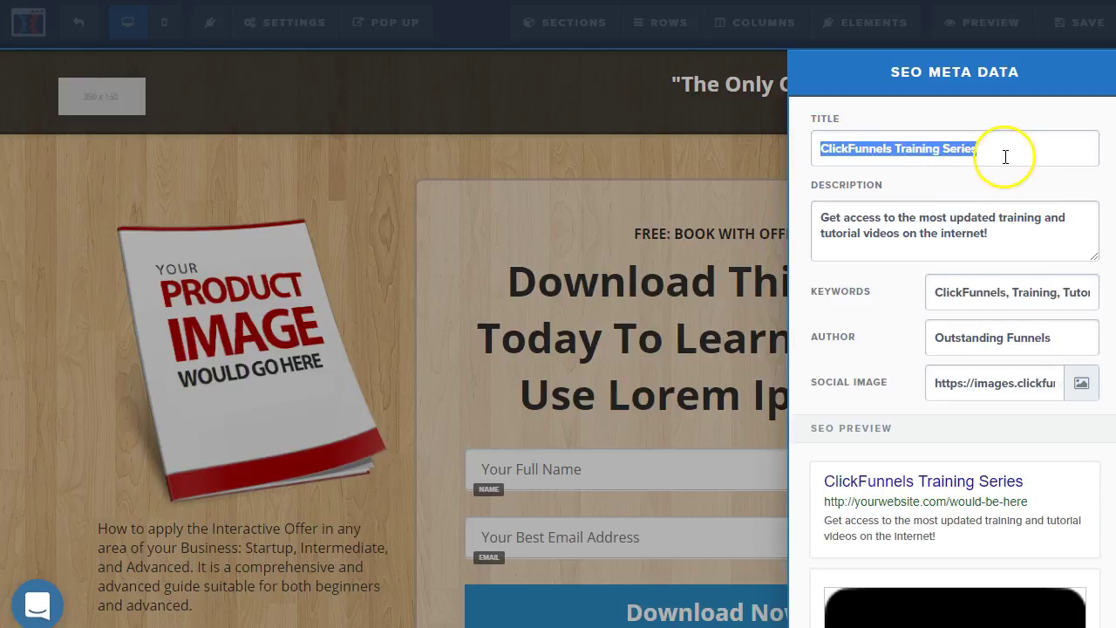
{"action": "left_click", "coordinate": [841, 528]}
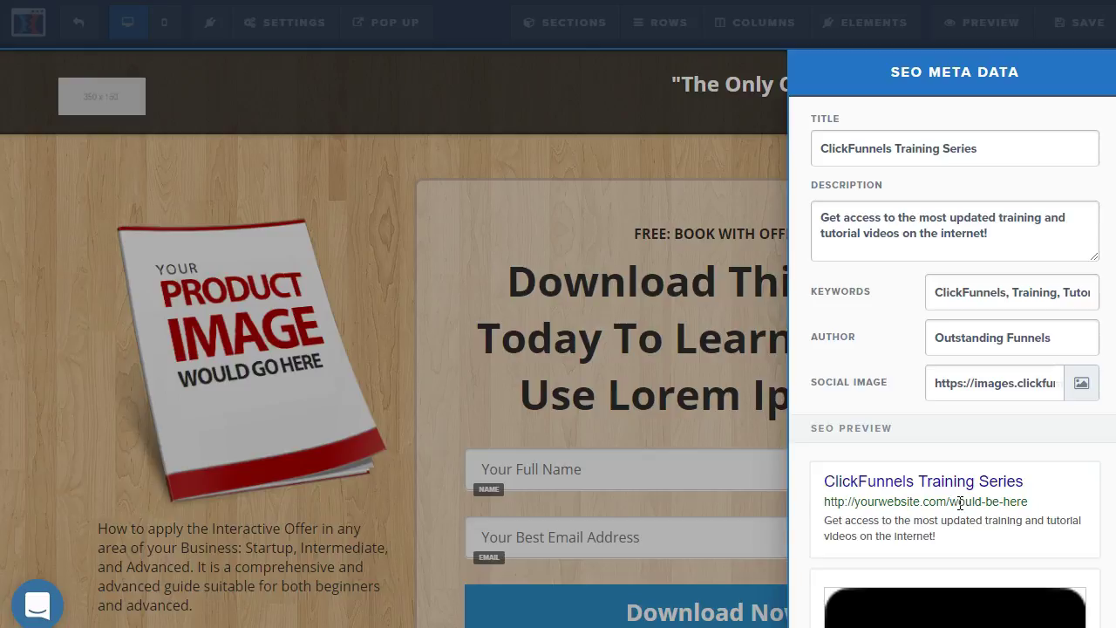
{"action": "scroll", "coordinate": [960, 503], "scroll_direction": "down", "scroll_amount": 1}
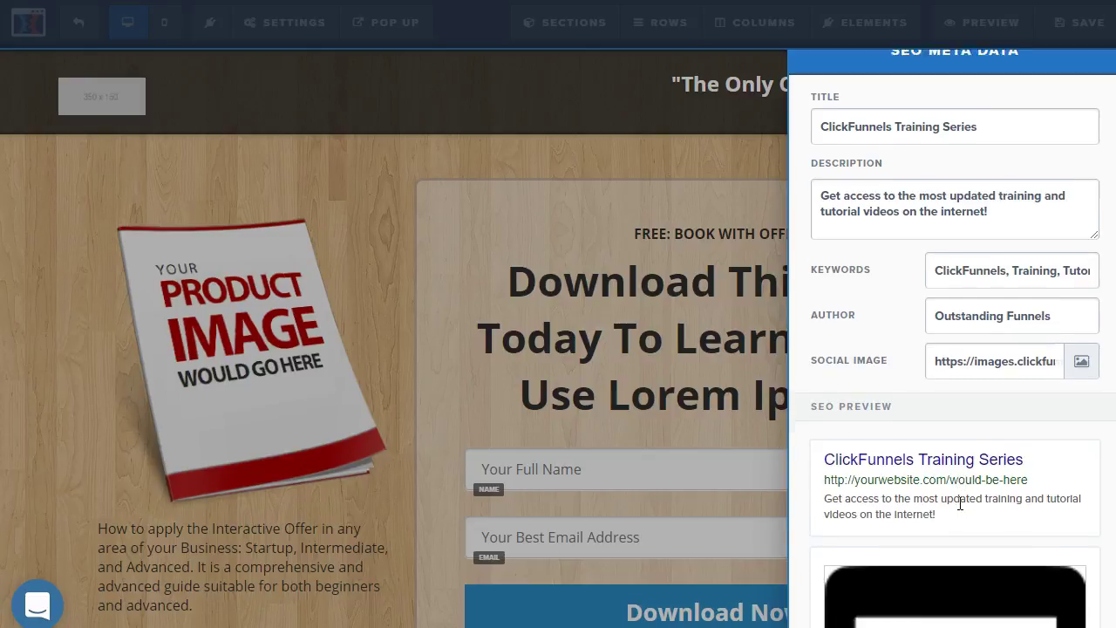
{"action": "scroll", "coordinate": [960, 503], "scroll_direction": "down", "scroll_amount": 3}
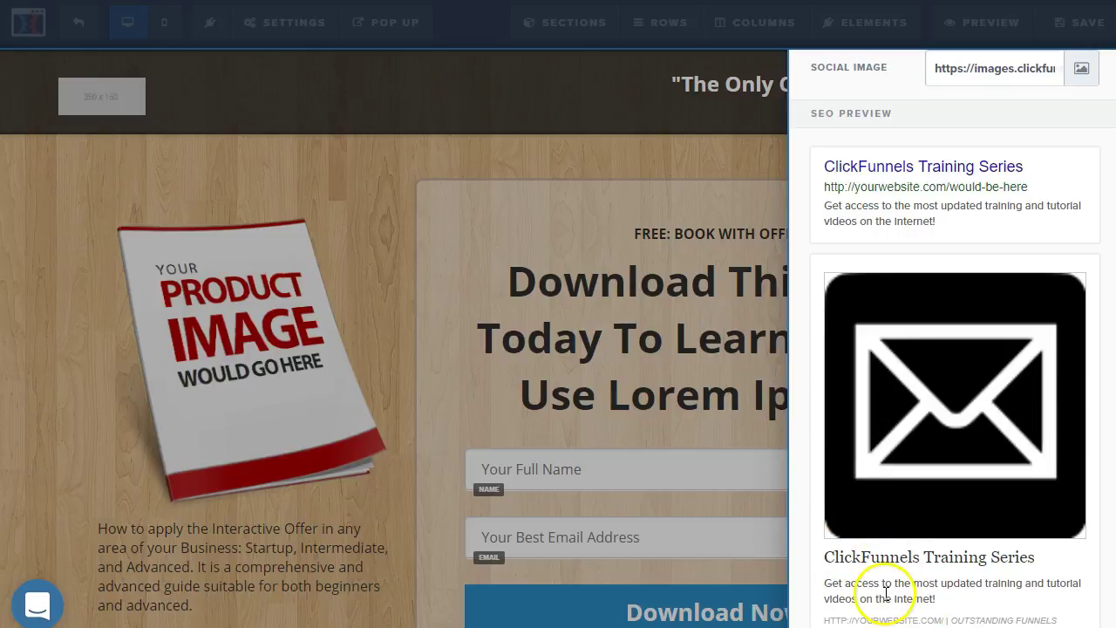
{"action": "scroll", "coordinate": [925, 415], "scroll_direction": "up", "scroll_amount": 2}
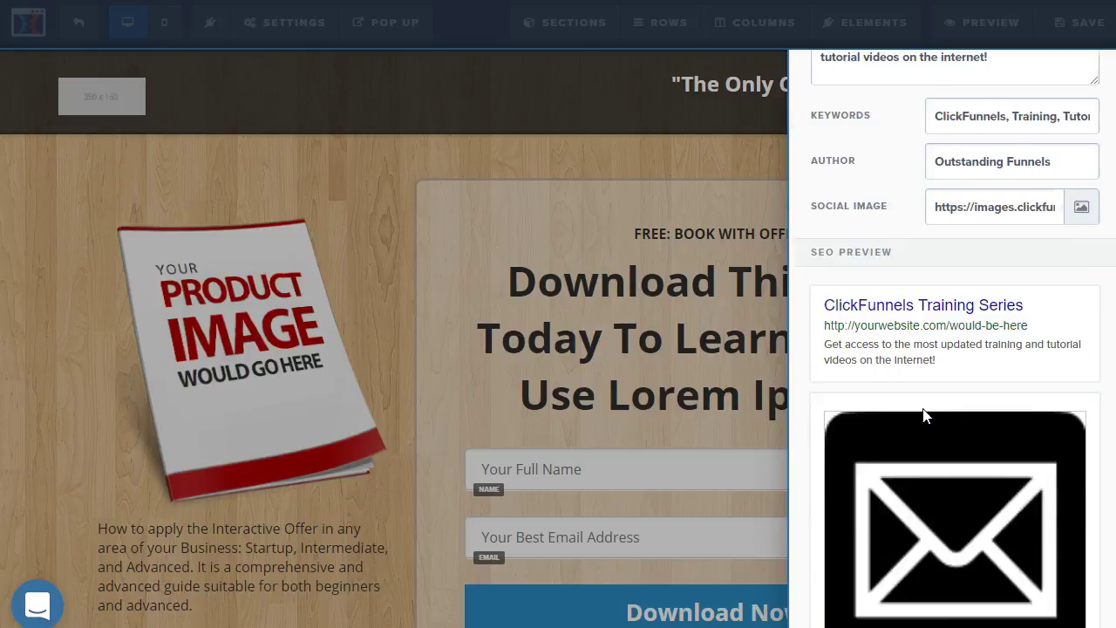
{"action": "scroll", "coordinate": [926, 415], "scroll_direction": "up", "scroll_amount": 3}
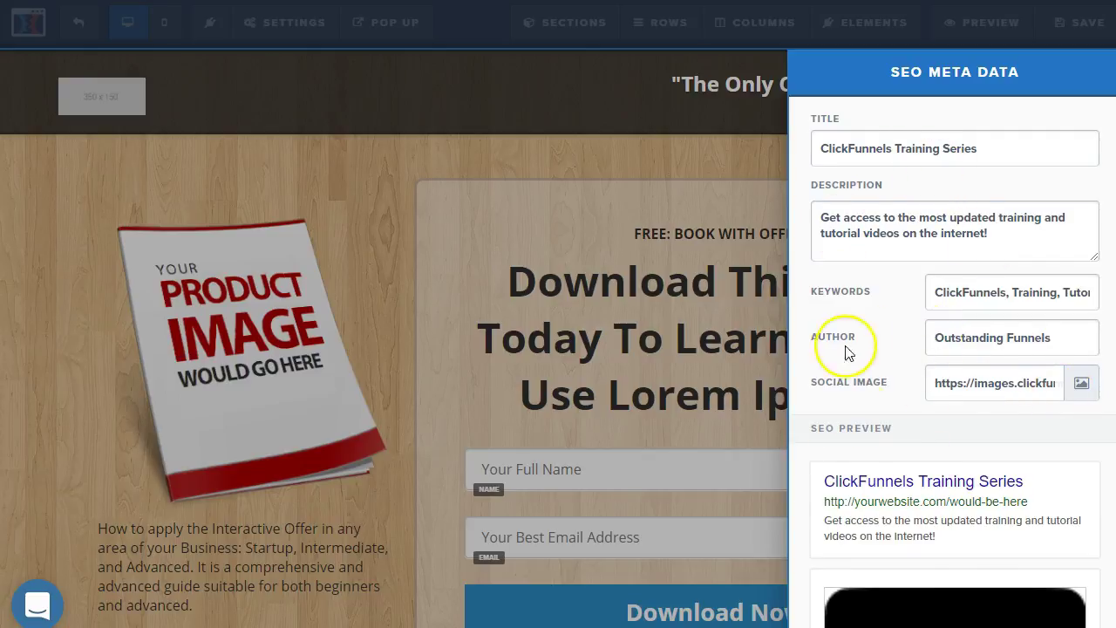
{"action": "scroll", "coordinate": [889, 424], "scroll_direction": "down", "scroll_amount": 5}
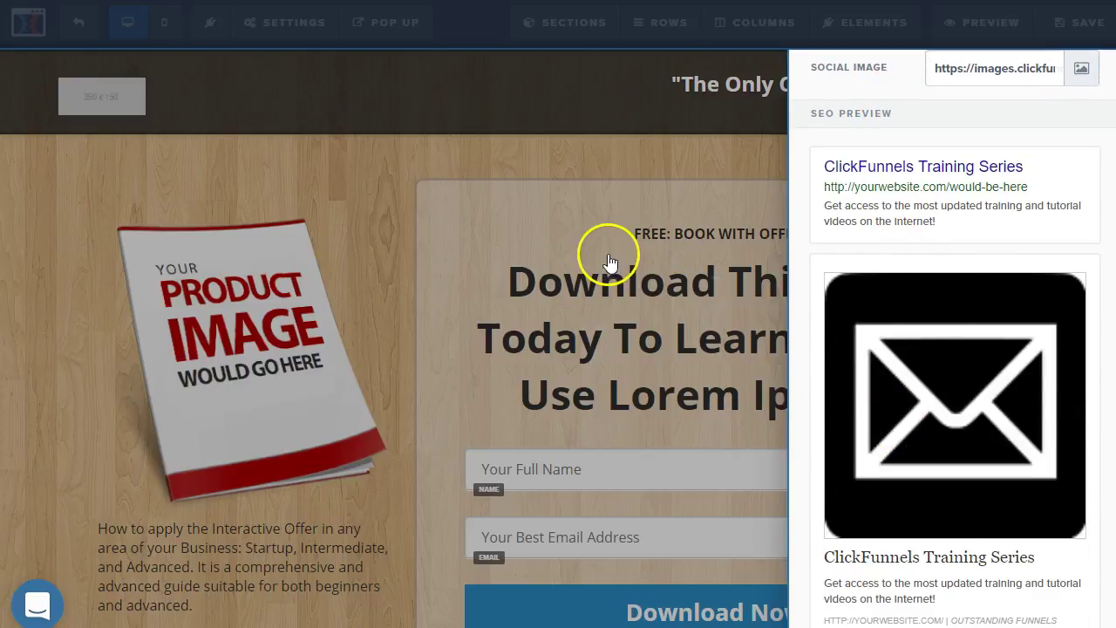
- Save the SEO settings and copy the optin page's URL from the funnel step
{"action": "left_click", "coordinate": [1077, 25]}
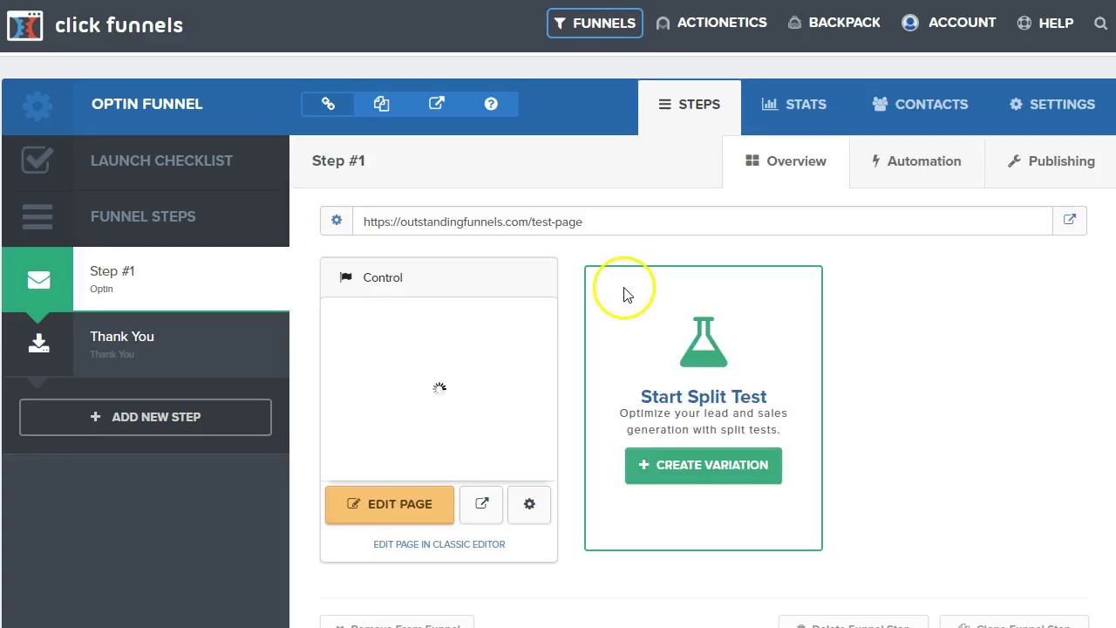
{"action": "left_click_drag", "start_coordinate": [583, 222], "coordinate": [363, 223]}
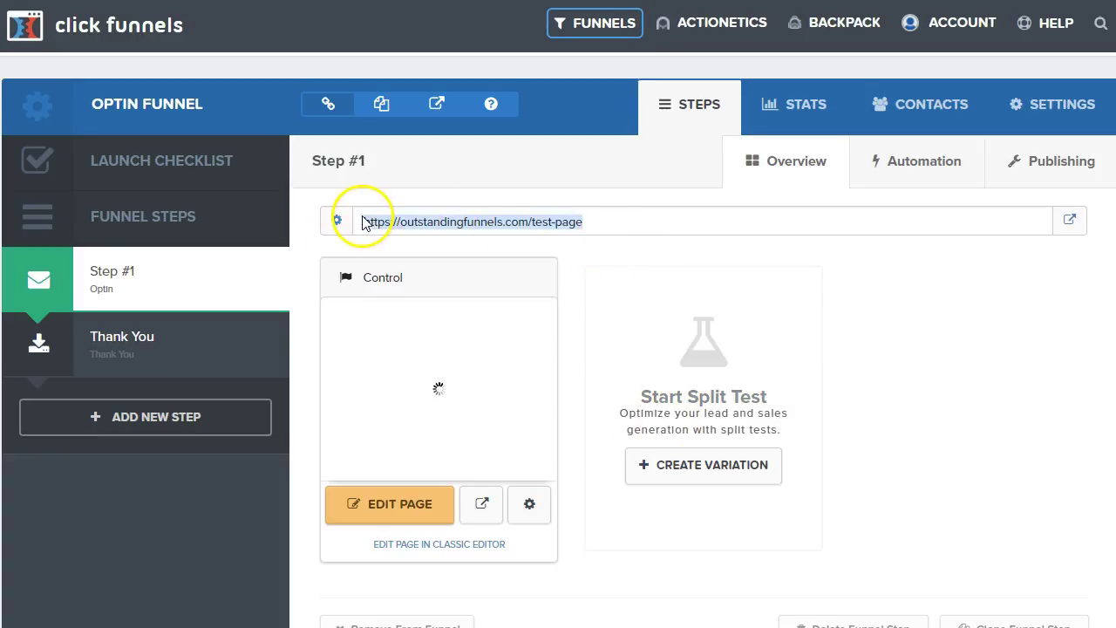
{"action": "right_click", "coordinate": [393, 221]}
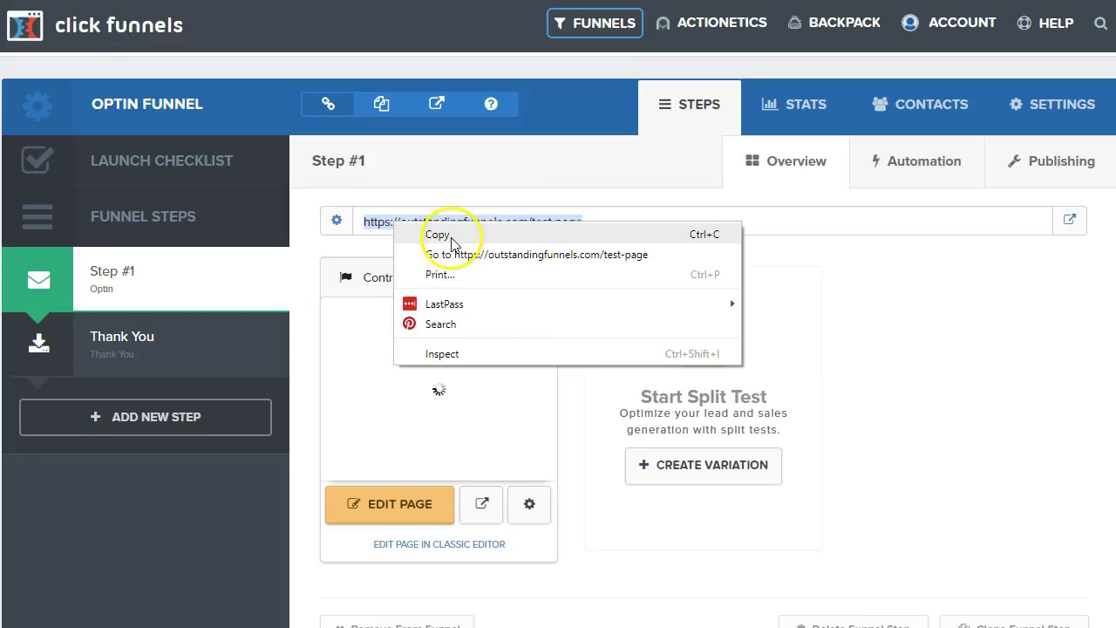
{"action": "left_click", "coordinate": [444, 235]}
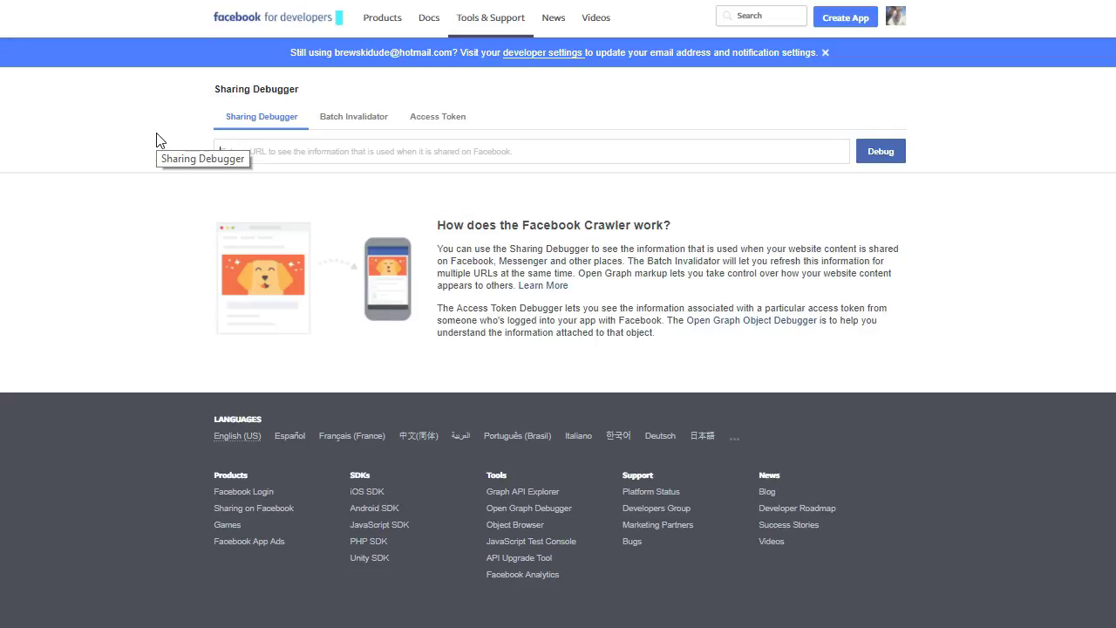
{"action": "left_click", "coordinate": [267, 157]}
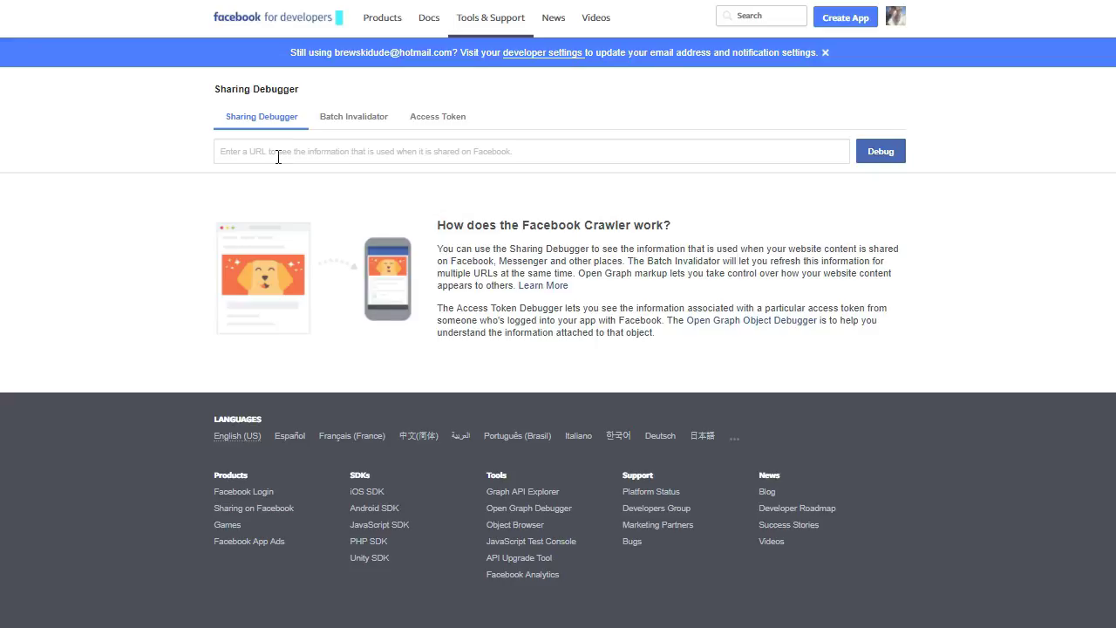
{"action": "key", "text": "ctrl+v"}
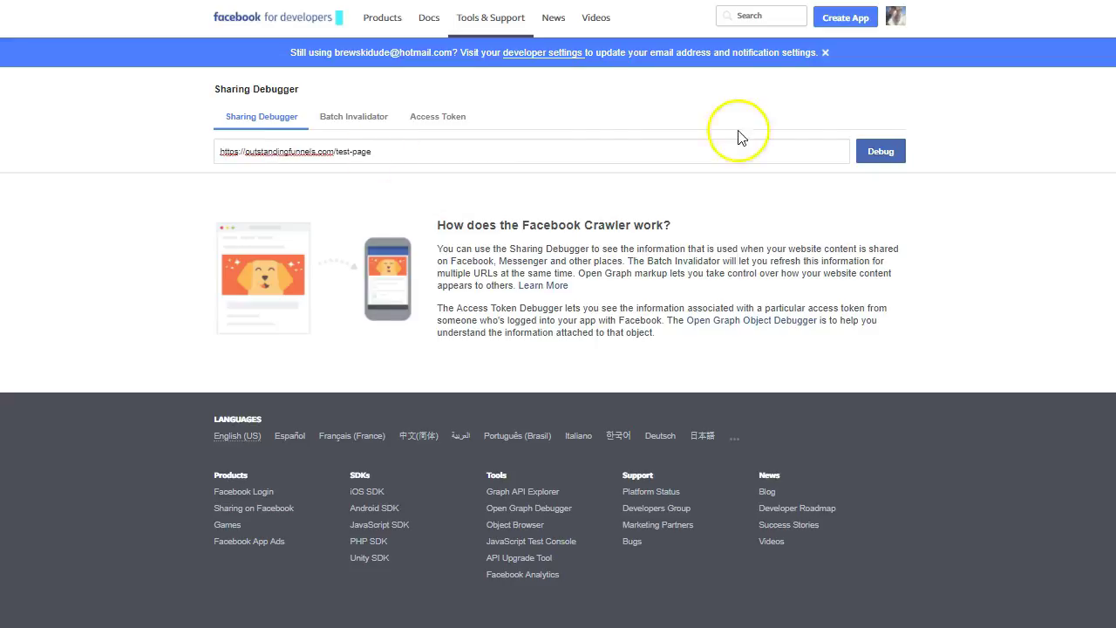
{"action": "left_click", "coordinate": [882, 153]}
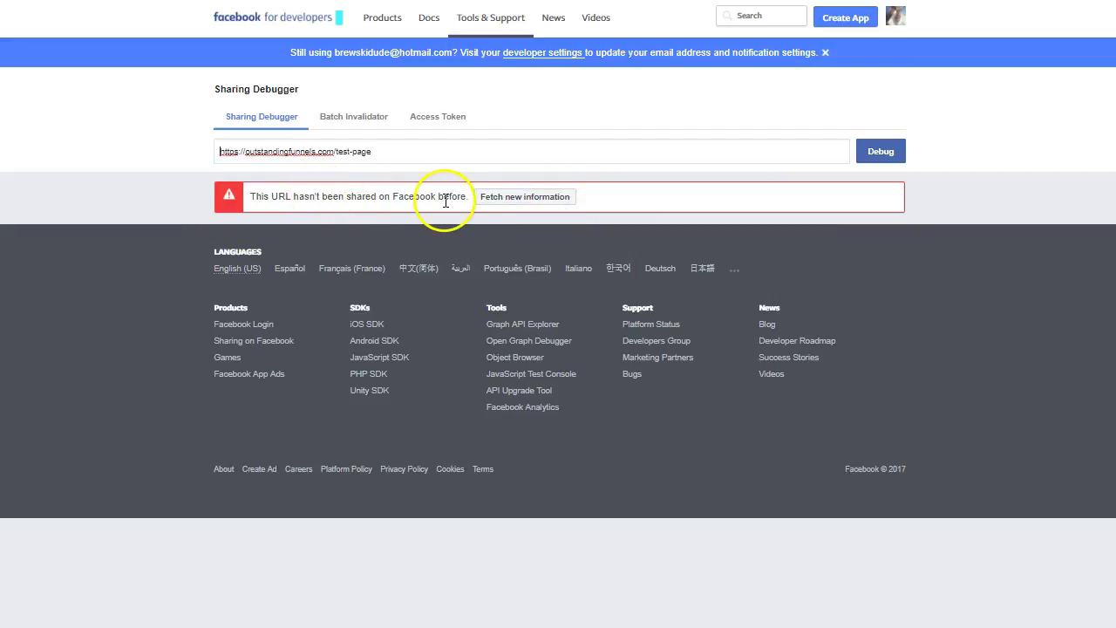
{"action": "left_click", "coordinate": [500, 208]}
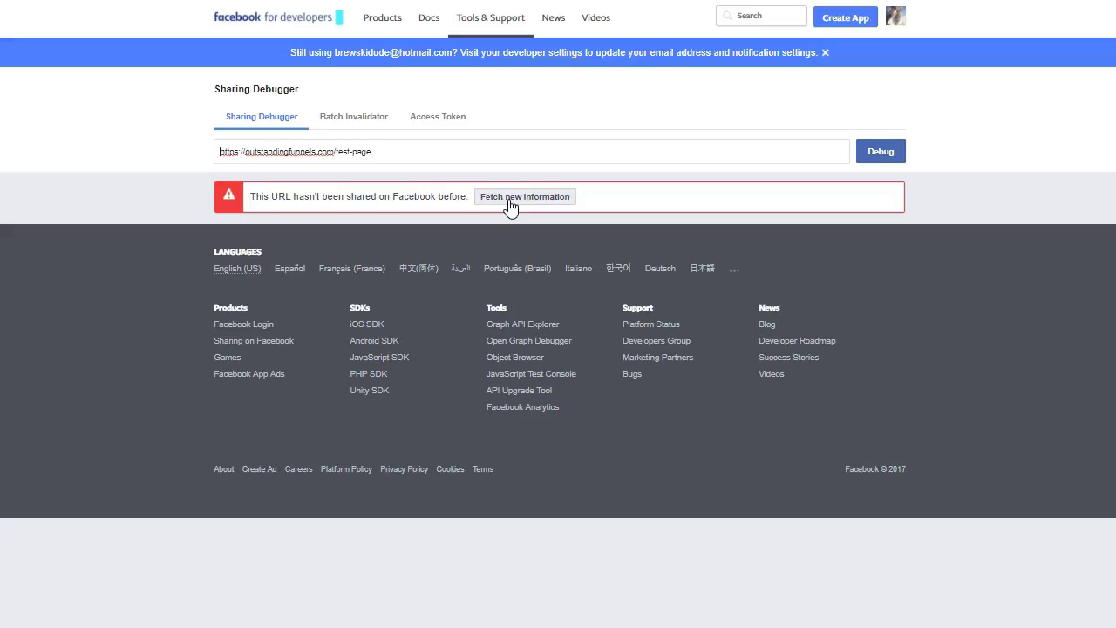
- Fetch new information and re-scrape until the preview shows 'ClickFunnels Training Series' with the envelope image
{"action": "left_click", "coordinate": [510, 207]}
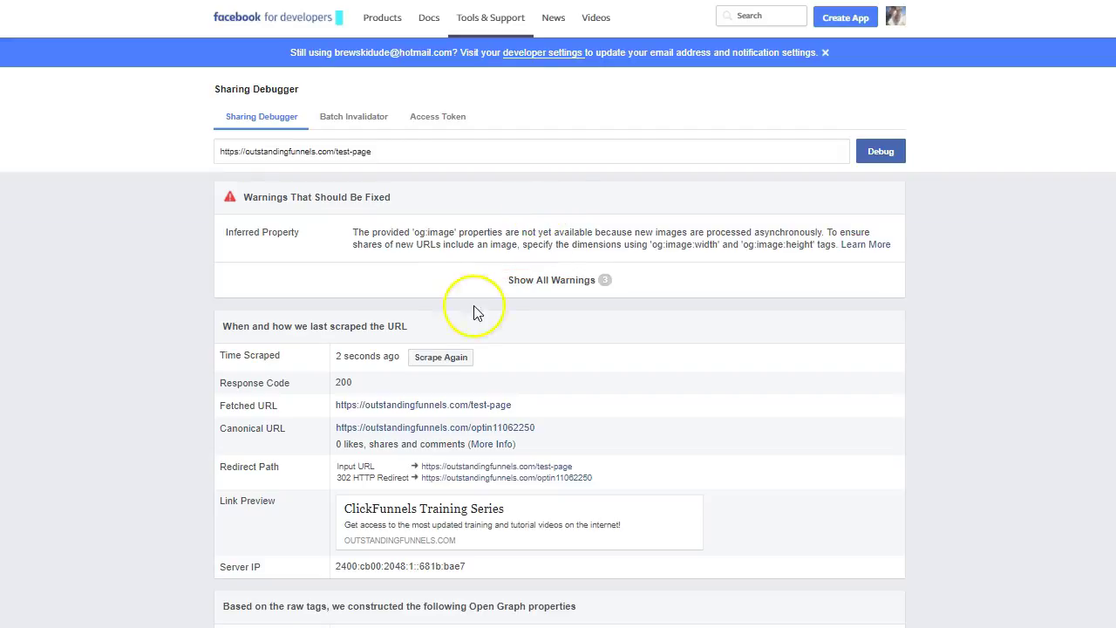
{"action": "scroll", "coordinate": [473, 312], "scroll_direction": "down", "scroll_amount": 3}
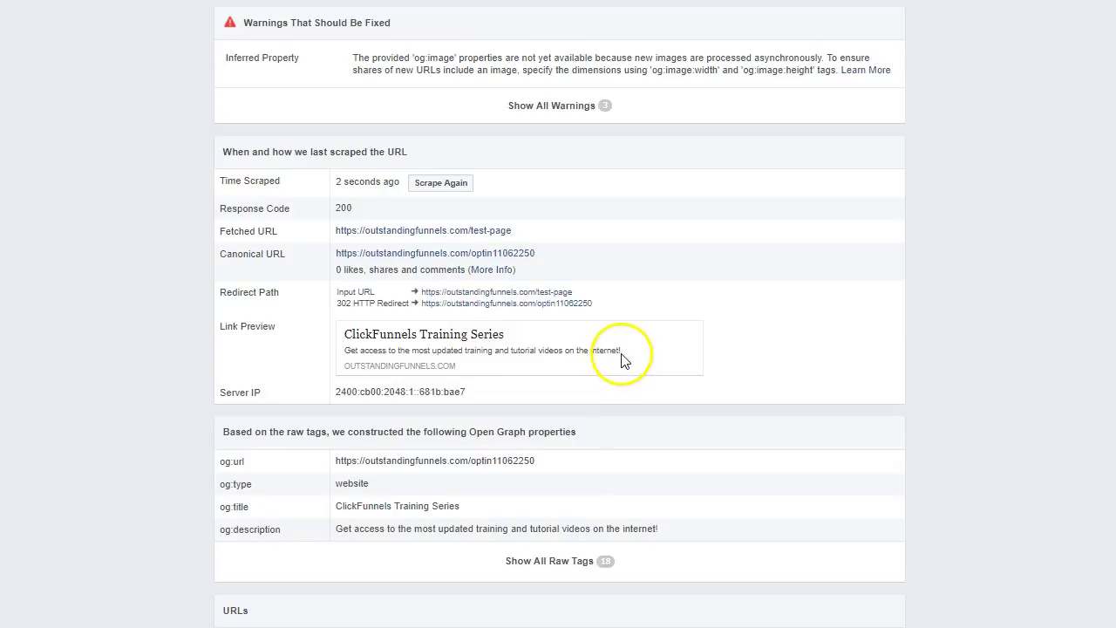
{"action": "left_click", "coordinate": [435, 186]}
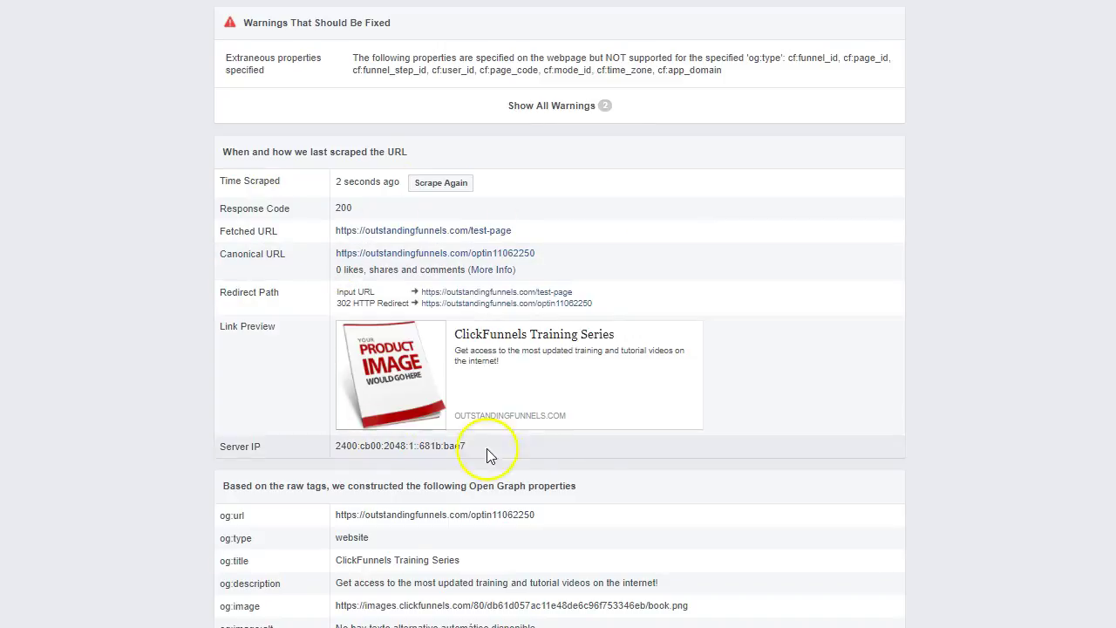
{"action": "left_click", "coordinate": [434, 193]}
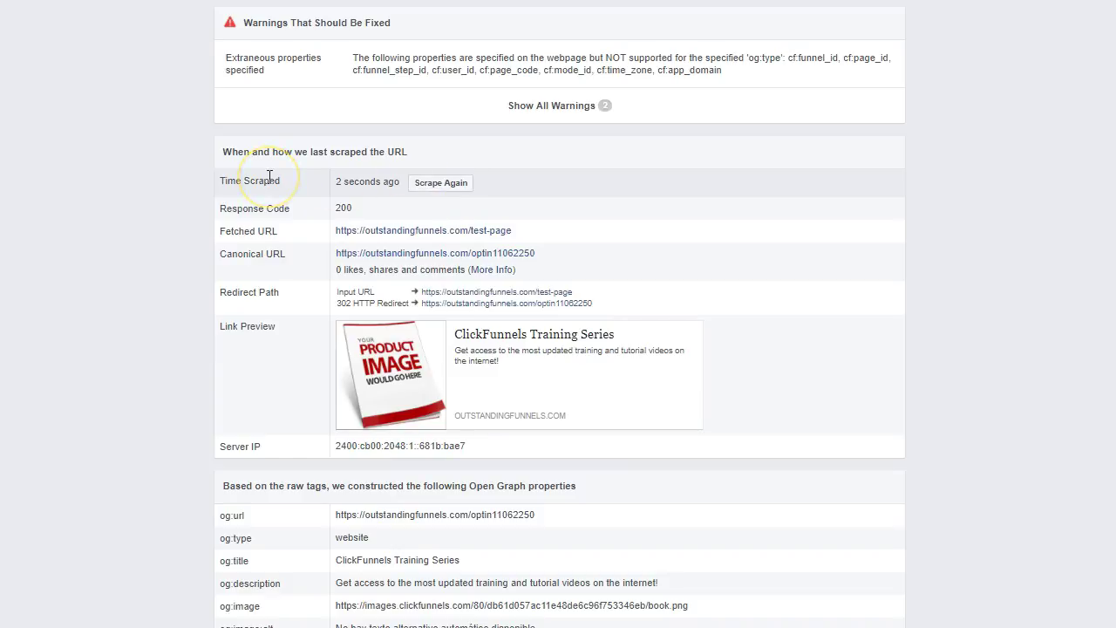
{"action": "left_click", "coordinate": [442, 184]}
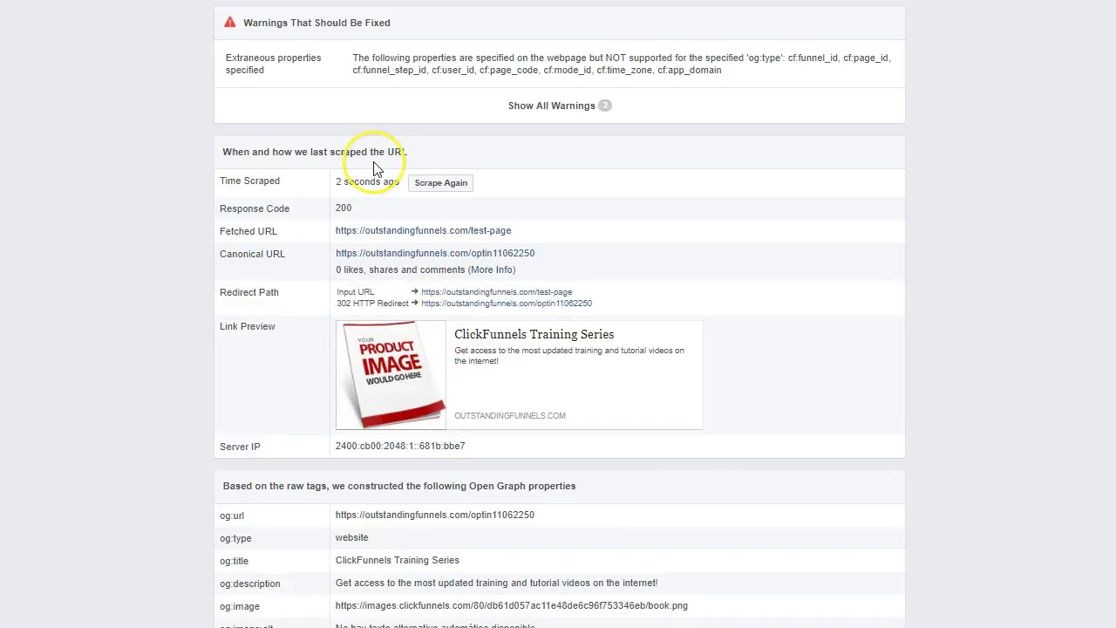
{"action": "left_click", "coordinate": [432, 182]}
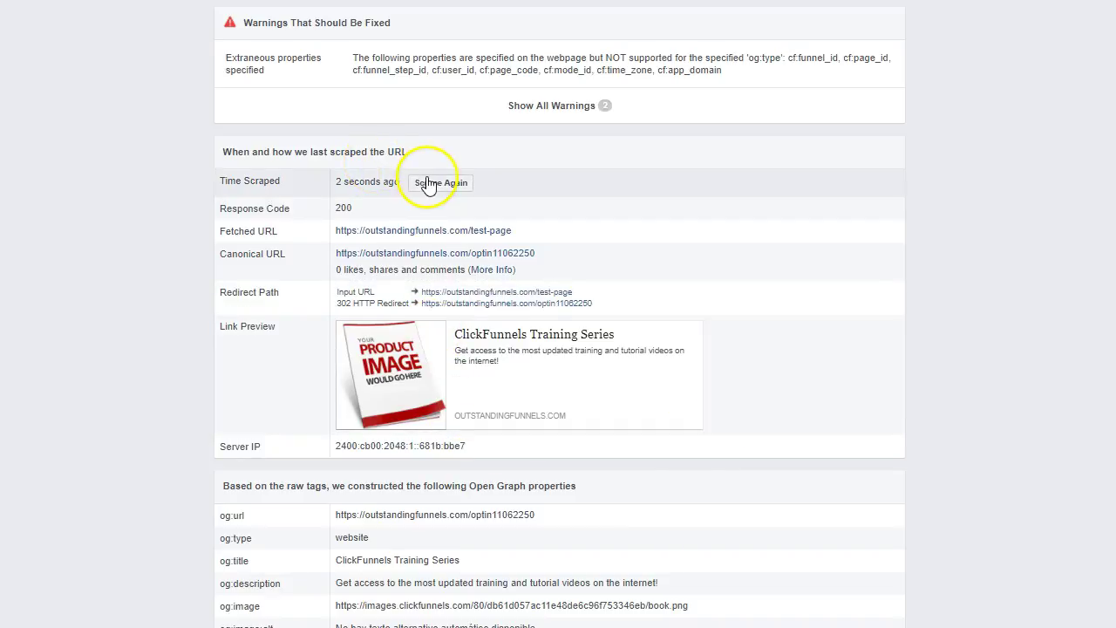
{"action": "left_click", "coordinate": [178, 233]}
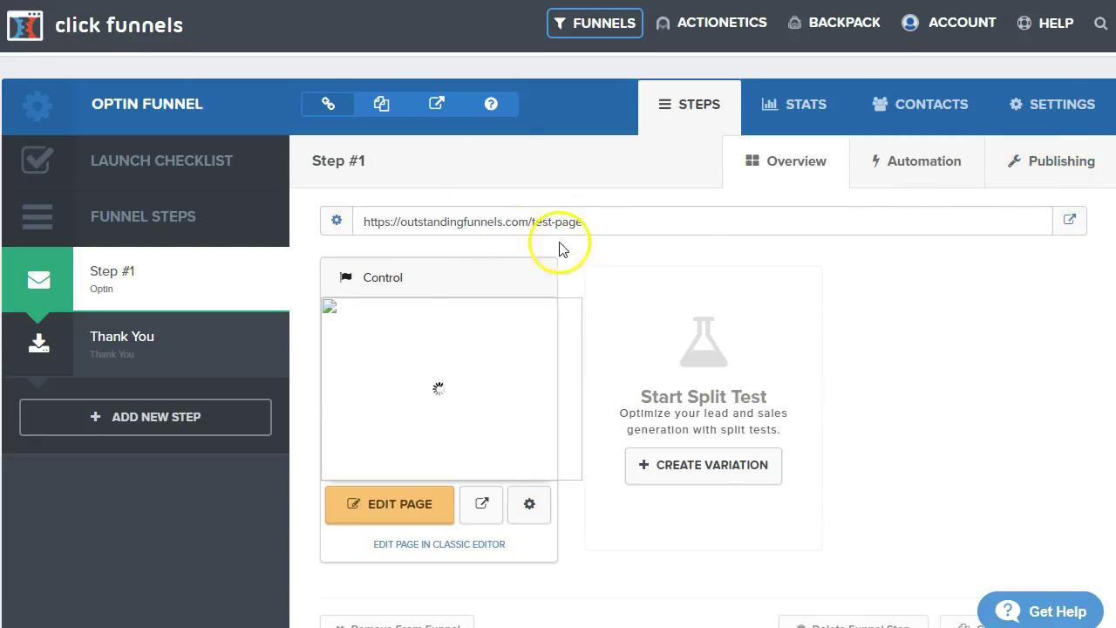
{"action": "left_click_drag", "start_coordinate": [582, 222], "coordinate": [531, 219]}
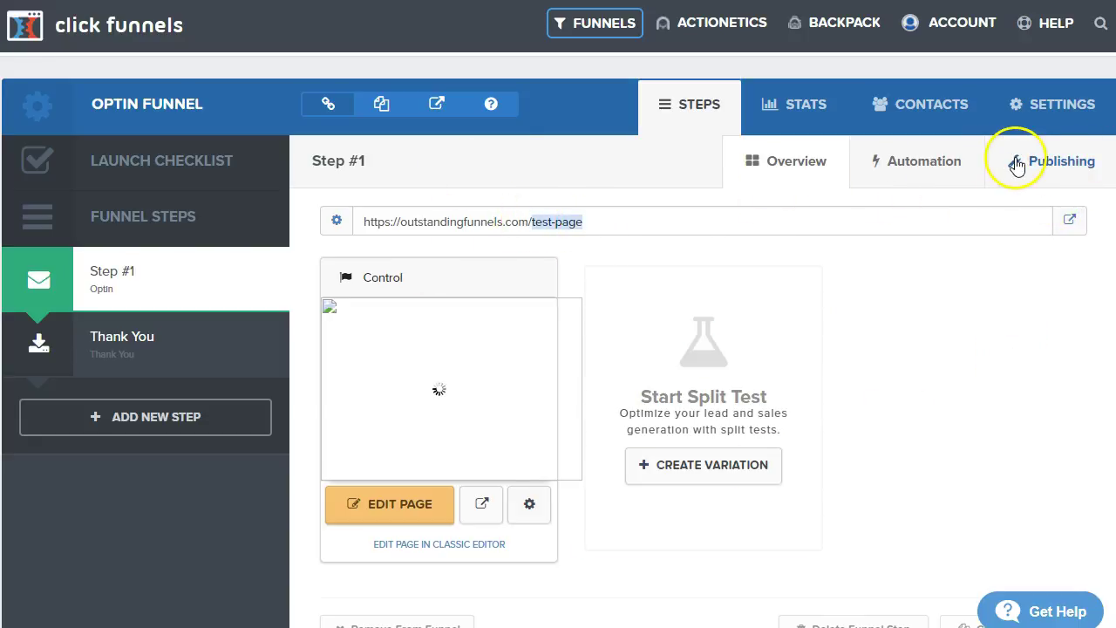
{"action": "left_click", "coordinate": [529, 506]}
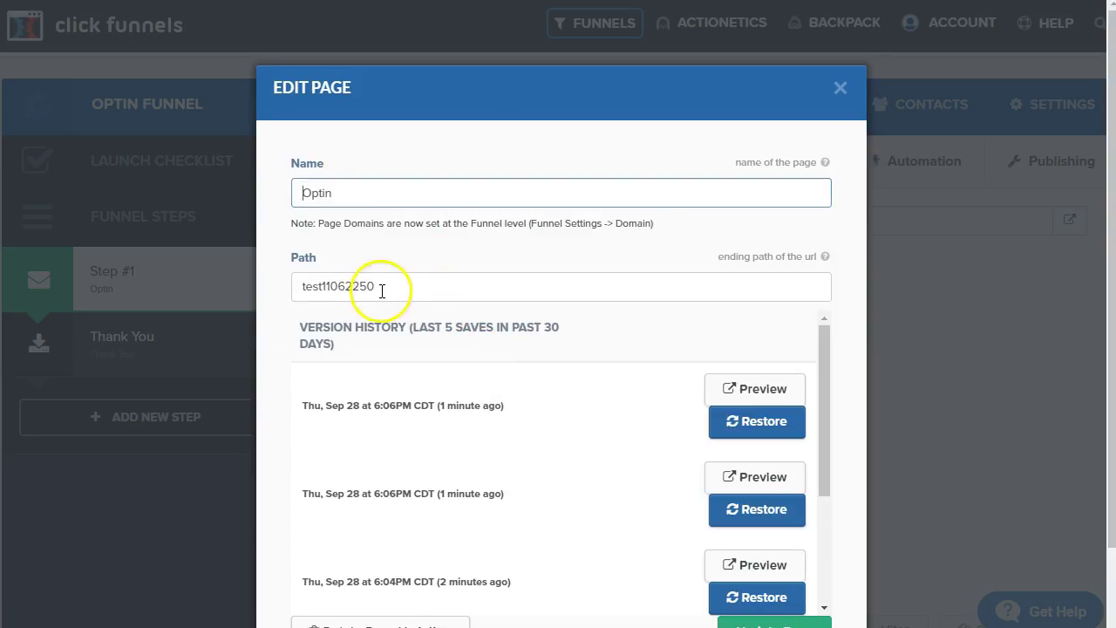
{"action": "double_click", "coordinate": [307, 286]}
{"action": "left_click", "coordinate": [545, 281]}
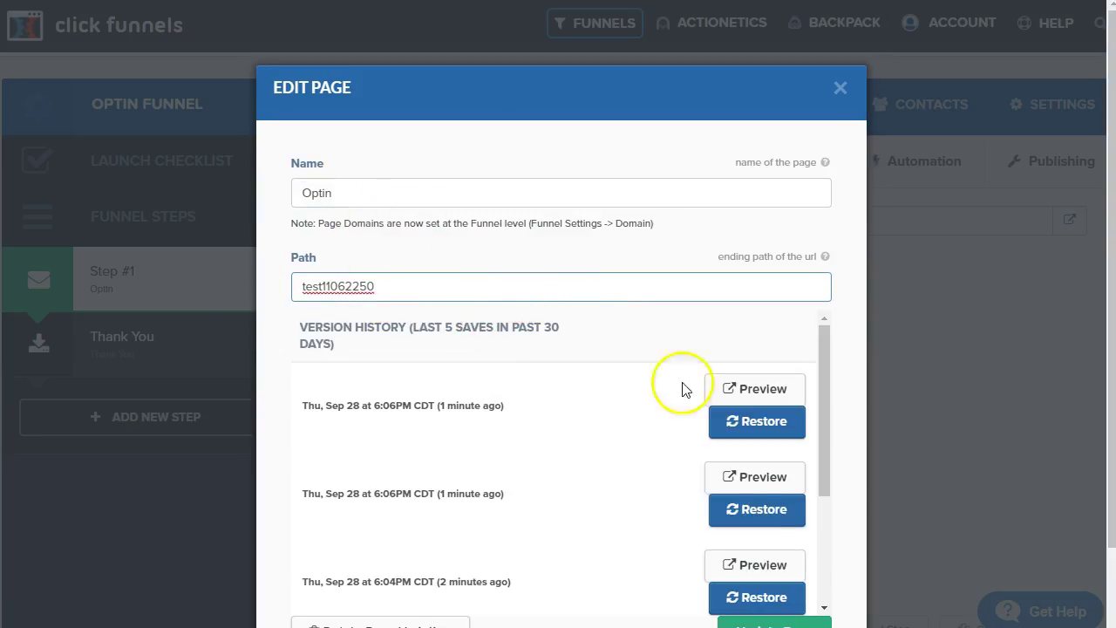
{"action": "scroll", "coordinate": [815, 615], "scroll_direction": "down", "scroll_amount": 2}
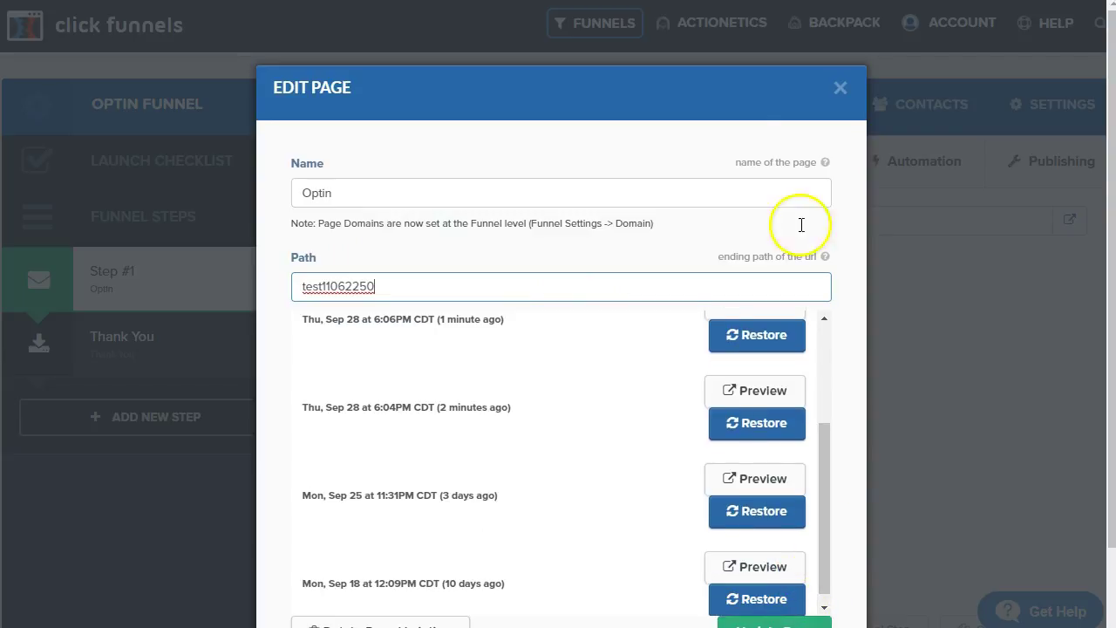
{"action": "left_click", "coordinate": [839, 91]}
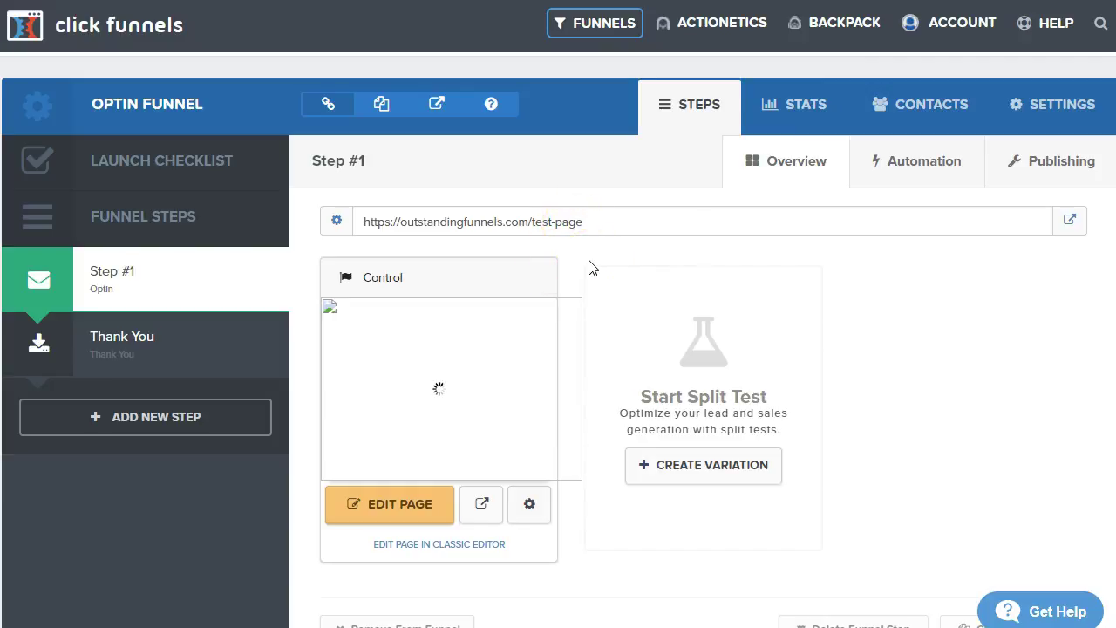
{"action": "left_click", "coordinate": [582, 270]}
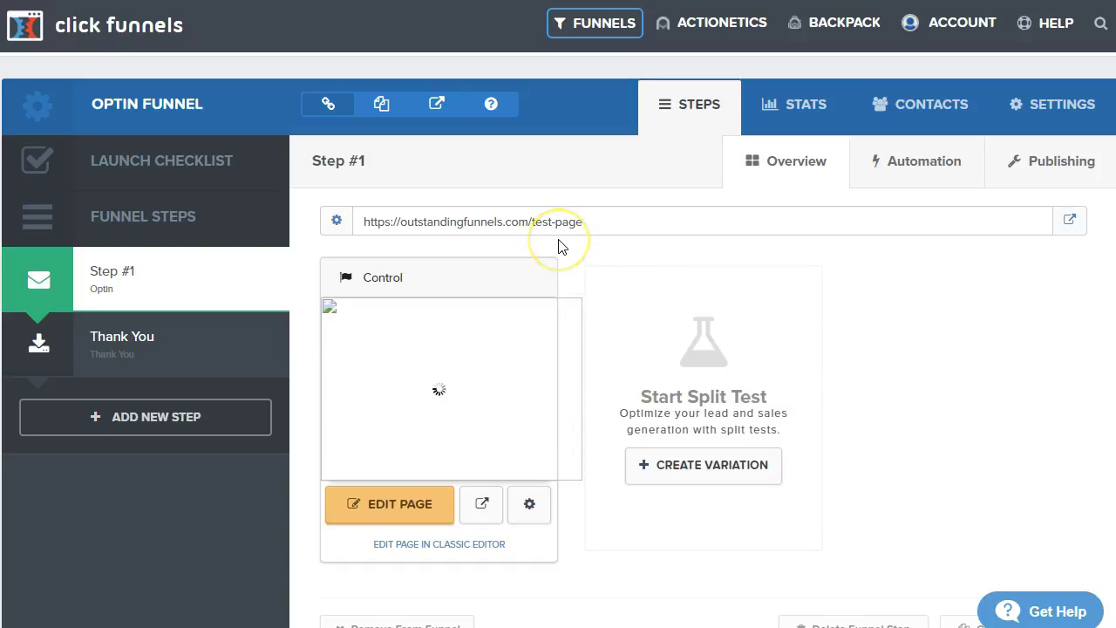